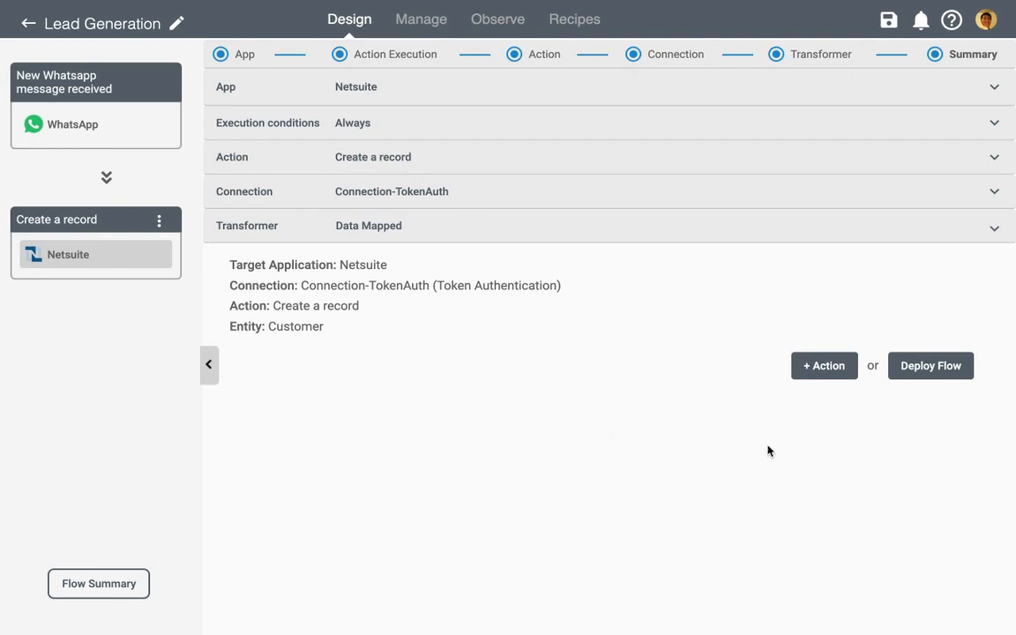
- Start deploying the Lead Generation flow and review its email notification settings
{"action": "left_click", "coordinate": [908, 365]}
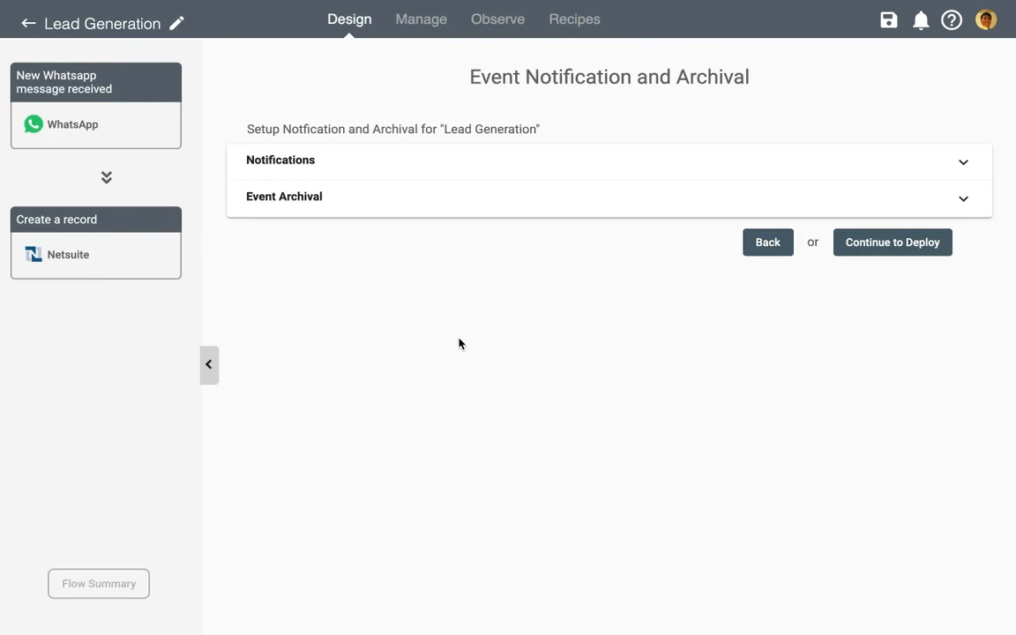
{"action": "left_click", "coordinate": [984, 20]}
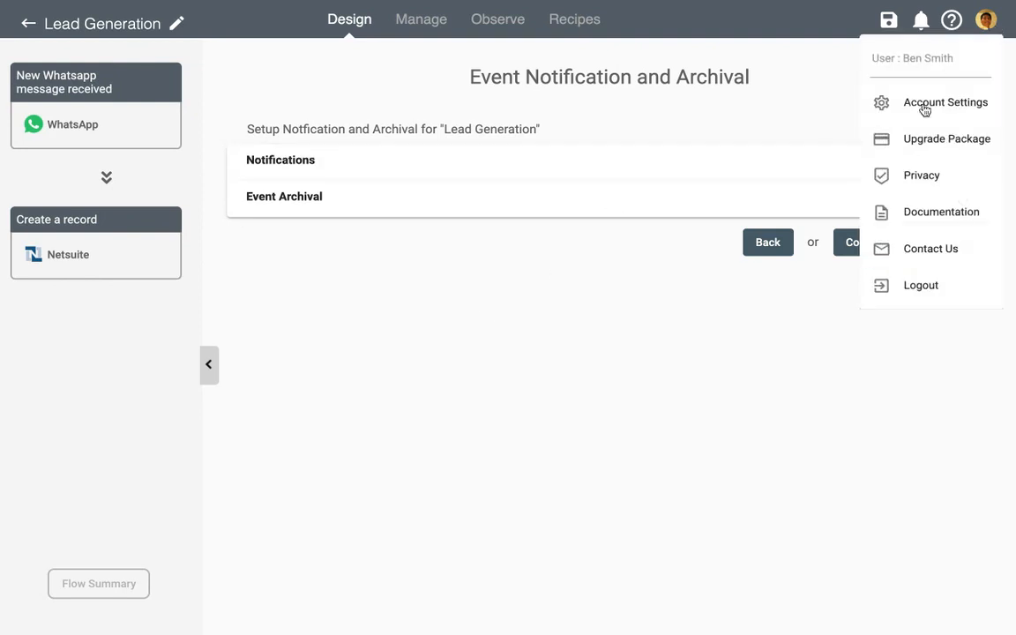
{"action": "left_click", "coordinate": [505, 279]}
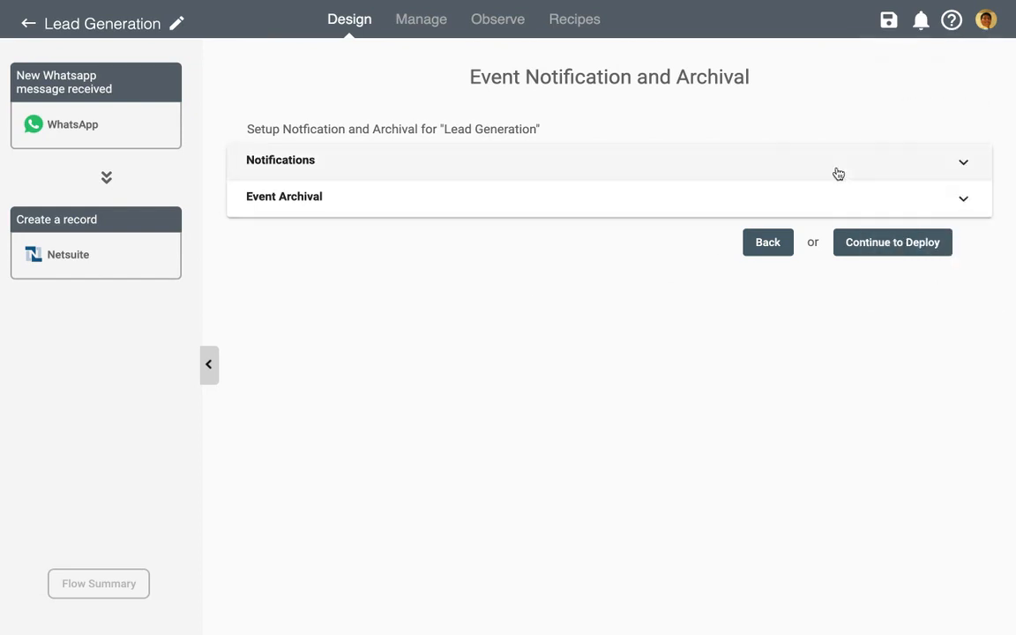
{"action": "left_click", "coordinate": [917, 172]}
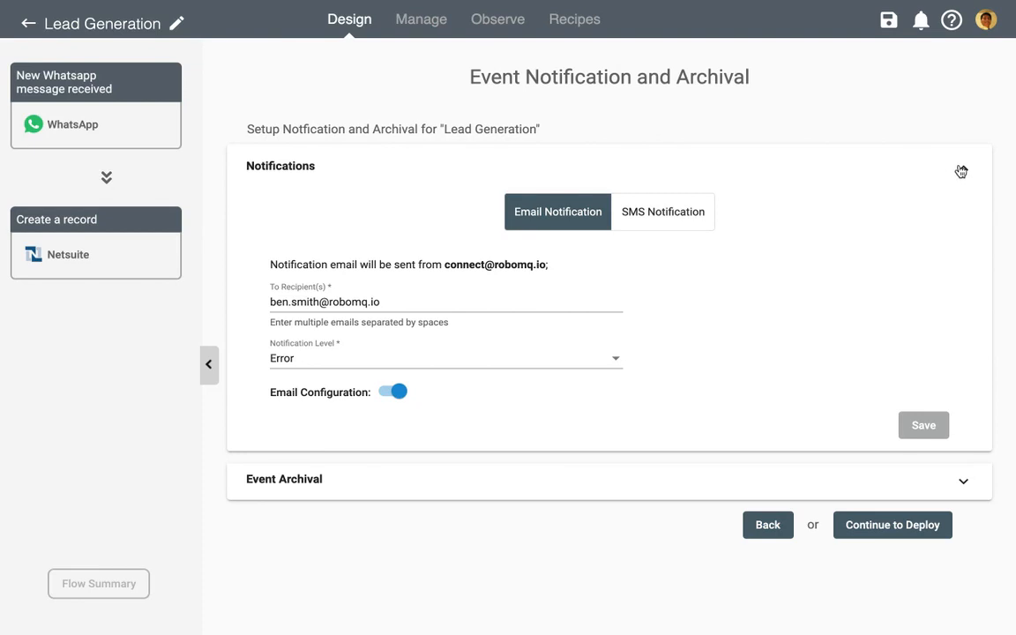
{"action": "left_click", "coordinate": [838, 166]}
- Review the AWS S3 and MySQL event archival settings for the Lead Generation flow
{"action": "left_click", "coordinate": [964, 202]}
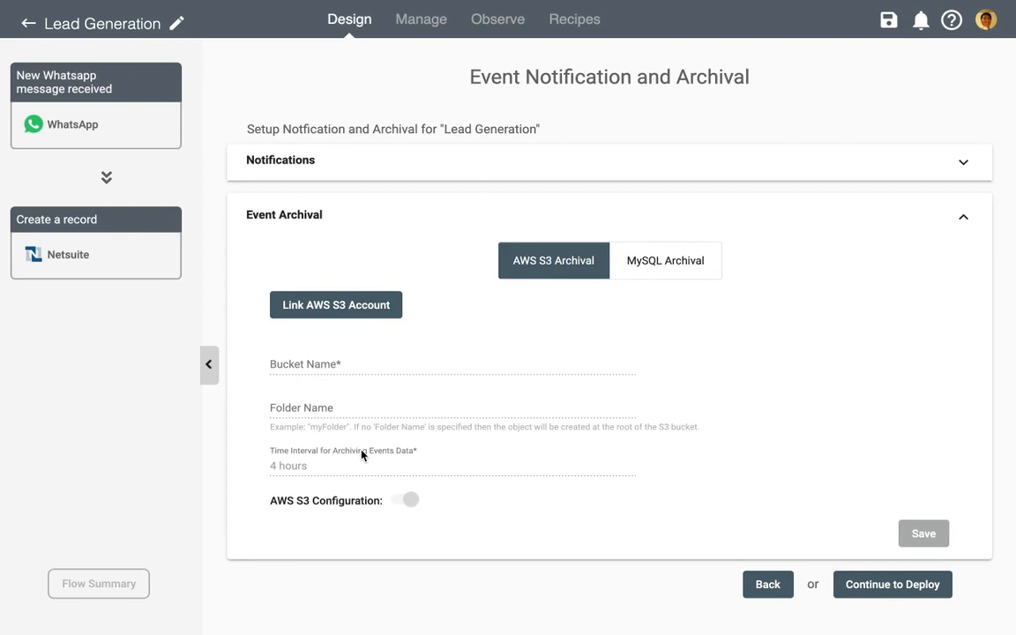
{"action": "left_click", "coordinate": [673, 277]}
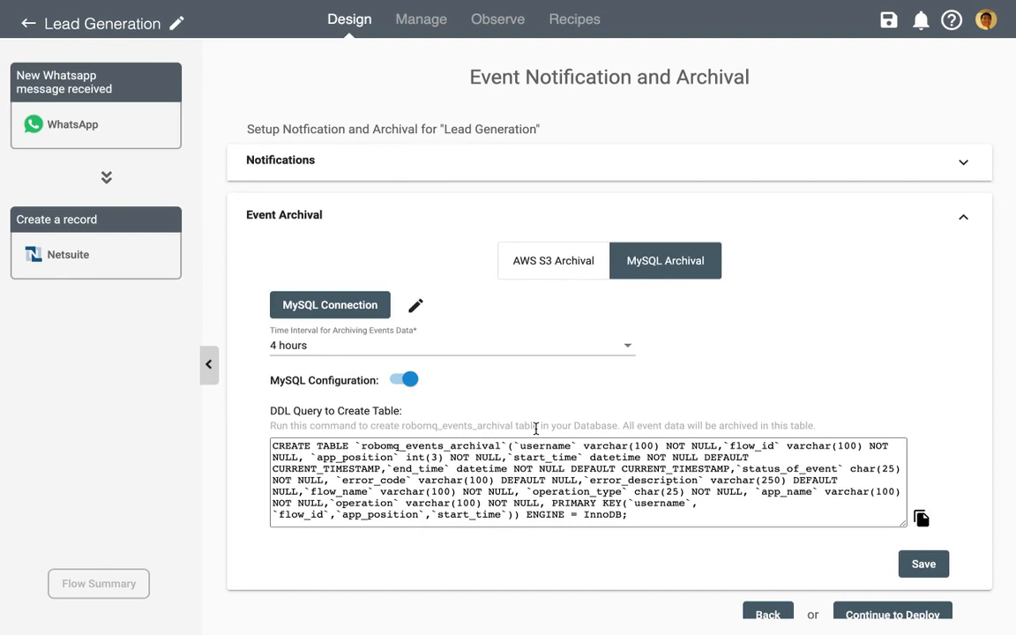
{"action": "scroll", "coordinate": [705, 370], "scroll_direction": "down", "scroll_amount": 1}
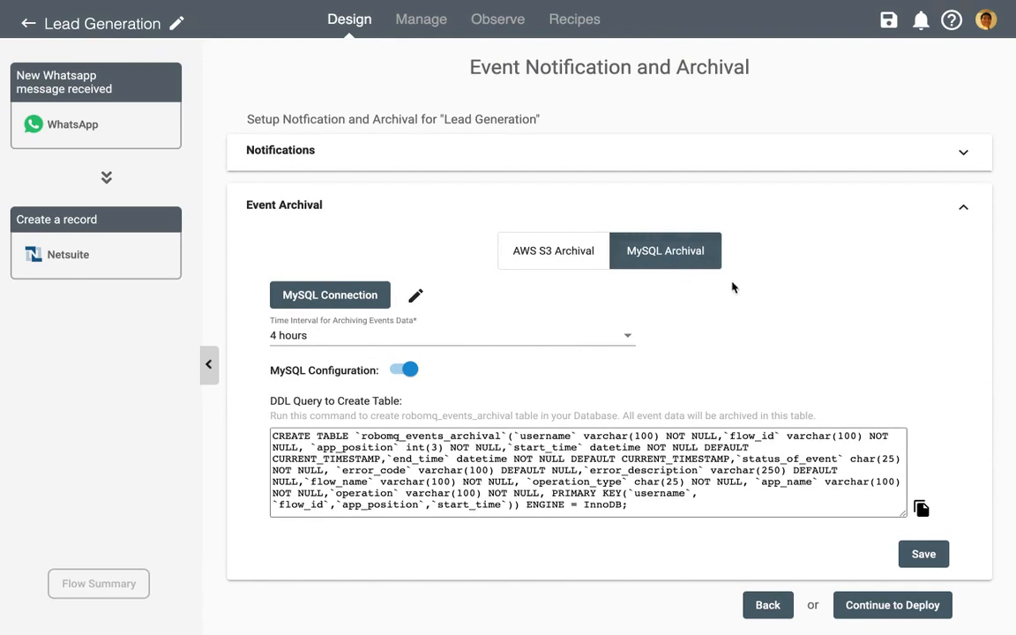
{"action": "left_click", "coordinate": [961, 209]}
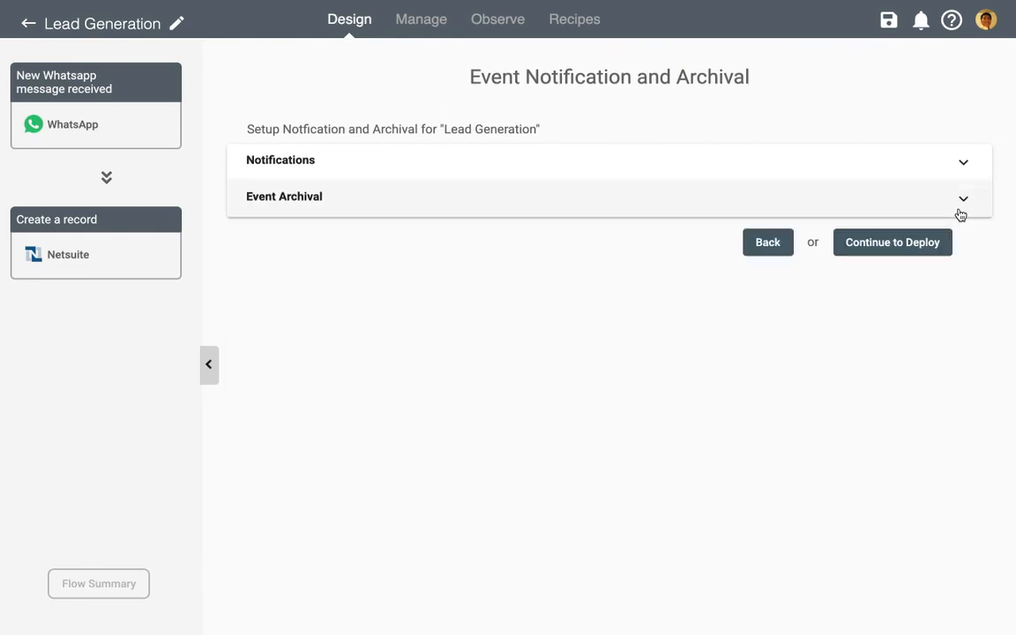
- Complete the deployment of the Lead Generation flow and go to the overview for managing flows
{"action": "left_click", "coordinate": [884, 244]}
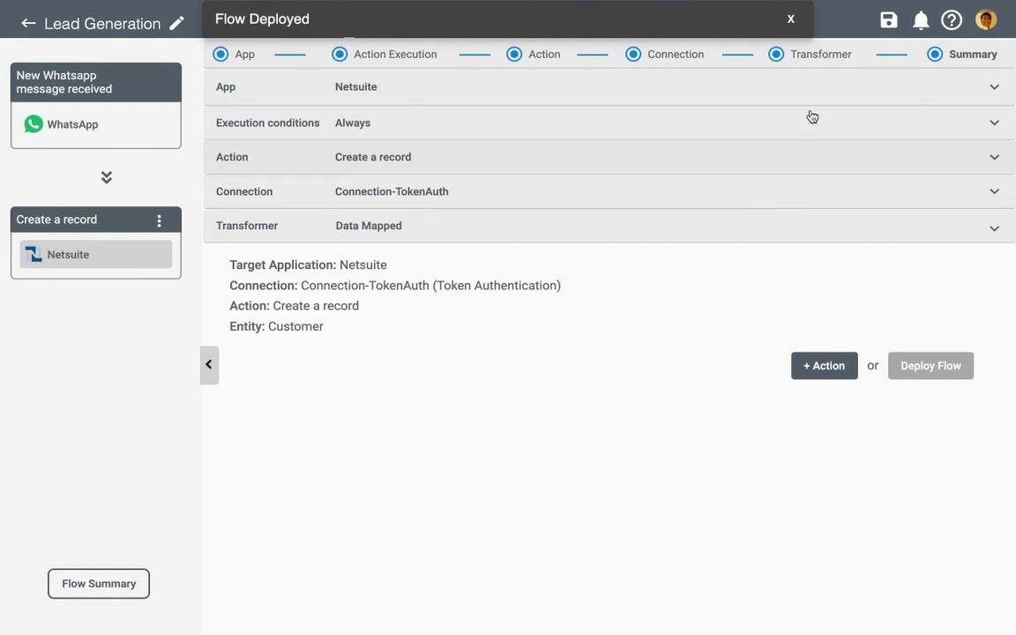
{"action": "left_click", "coordinate": [791, 20]}
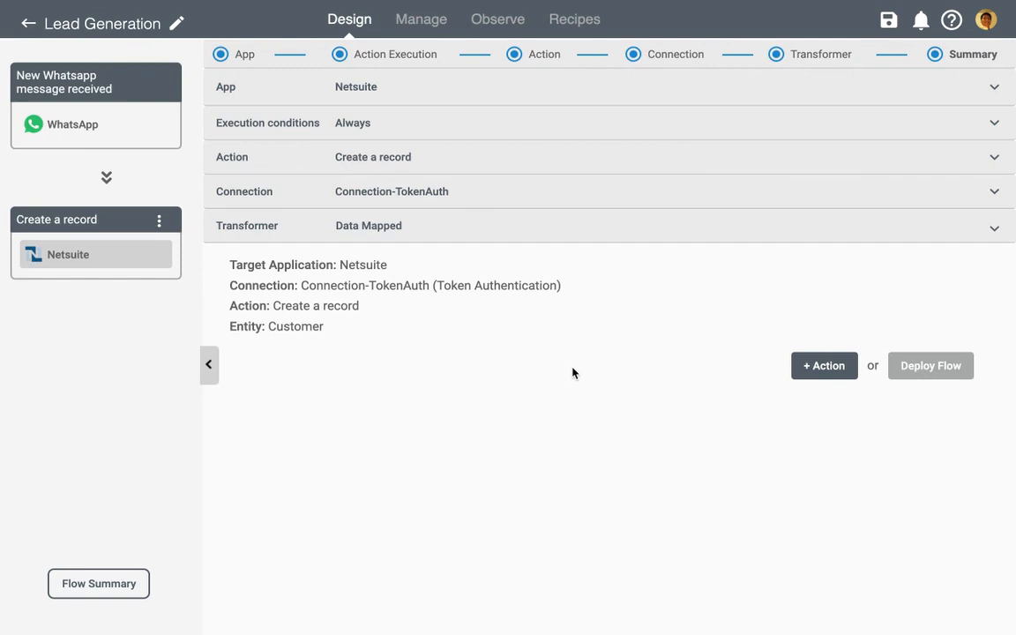
{"action": "left_click", "coordinate": [421, 25]}
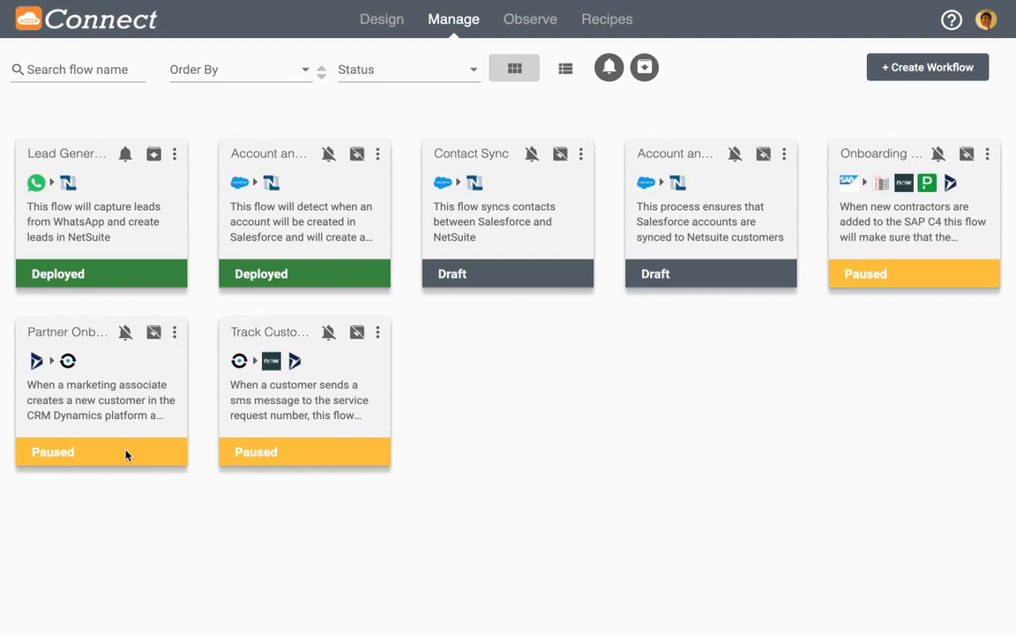
- Switch the Lead Generation flow's notifications and archival off and back on, and view its available flow actions
{"action": "left_click", "coordinate": [128, 156]}
{"action": "left_click", "coordinate": [126, 155]}
{"action": "left_click", "coordinate": [154, 158]}
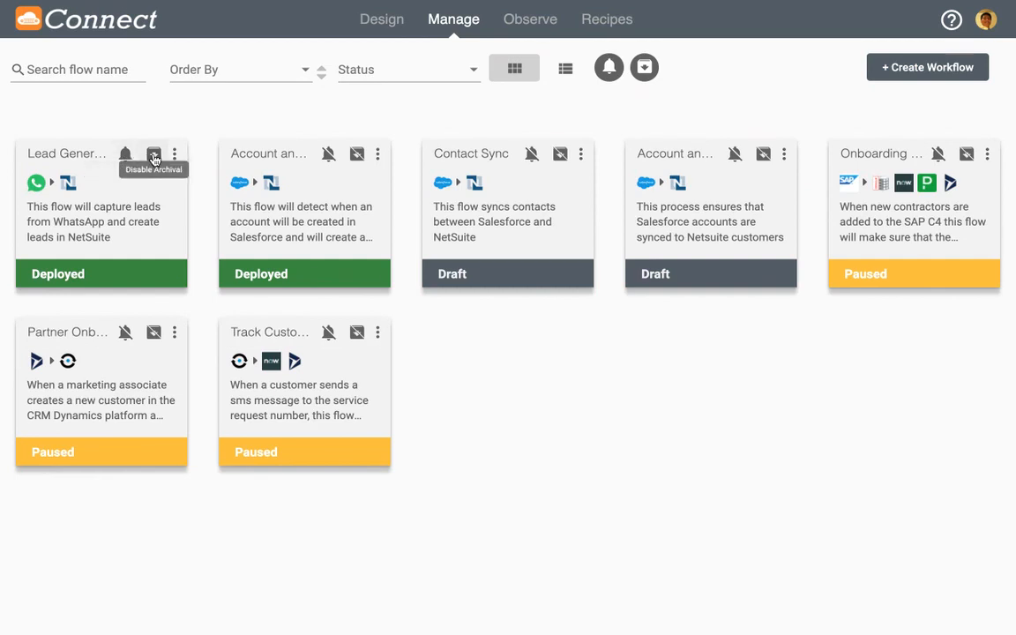
{"action": "left_click", "coordinate": [154, 159]}
{"action": "left_click", "coordinate": [153, 160]}
{"action": "left_click", "coordinate": [174, 156]}
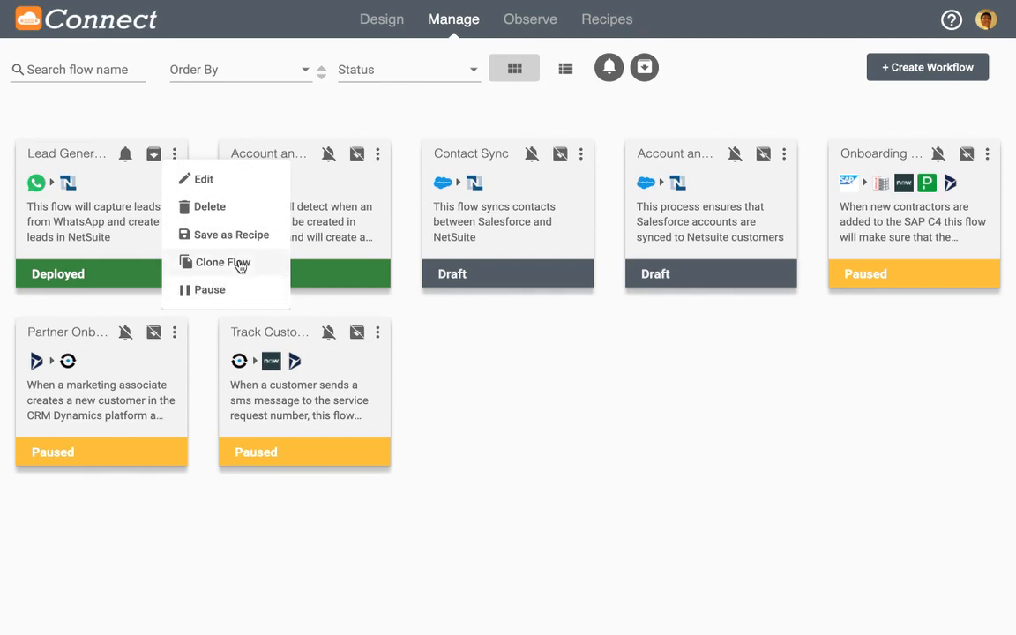
{"action": "left_click", "coordinate": [571, 439]}
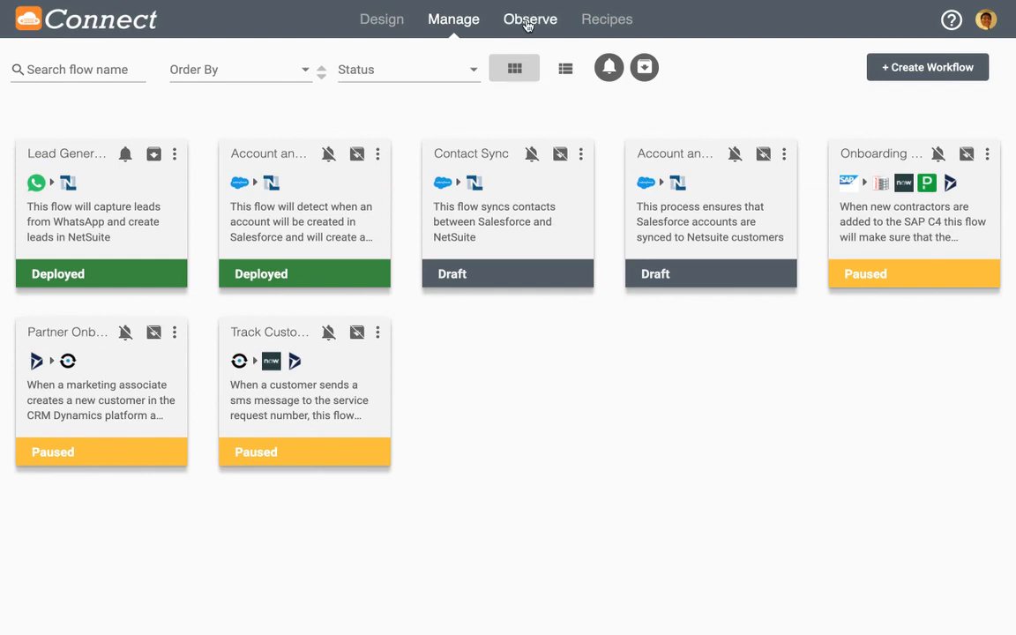
- Filter the event execution data on the Observe dashboard to start from 2/8/2021 and apply the date range
{"action": "left_click", "coordinate": [527, 25]}
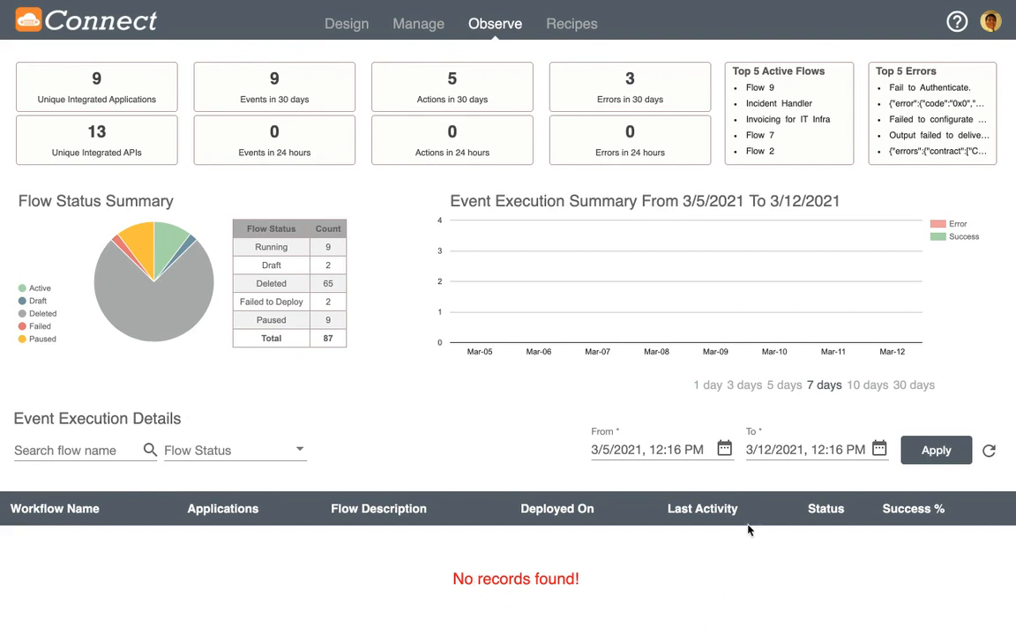
{"action": "left_click", "coordinate": [723, 450]}
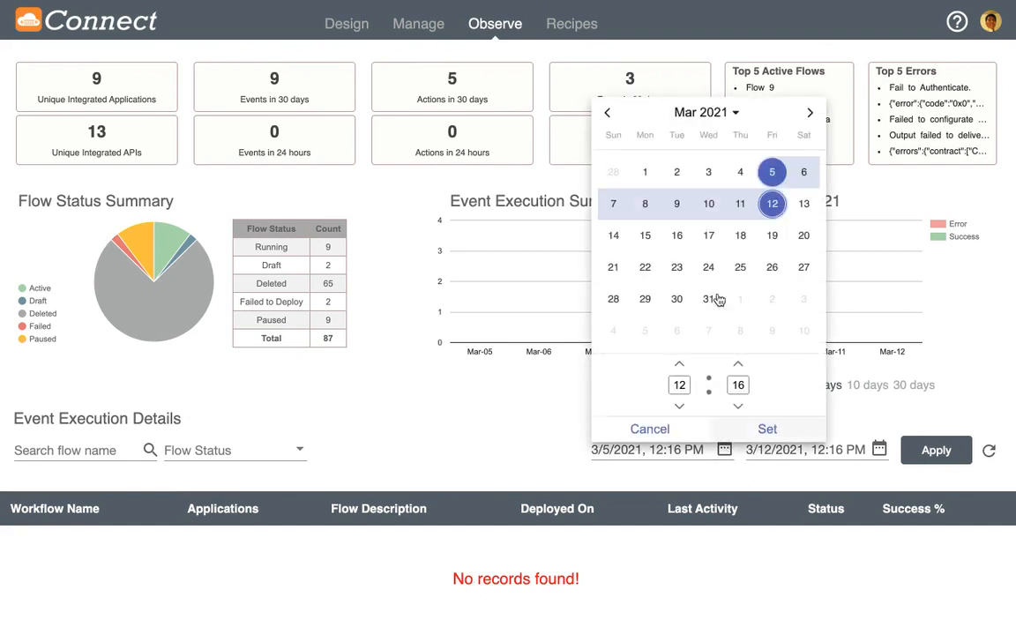
{"action": "left_click", "coordinate": [644, 172]}
{"action": "left_click", "coordinate": [607, 114]}
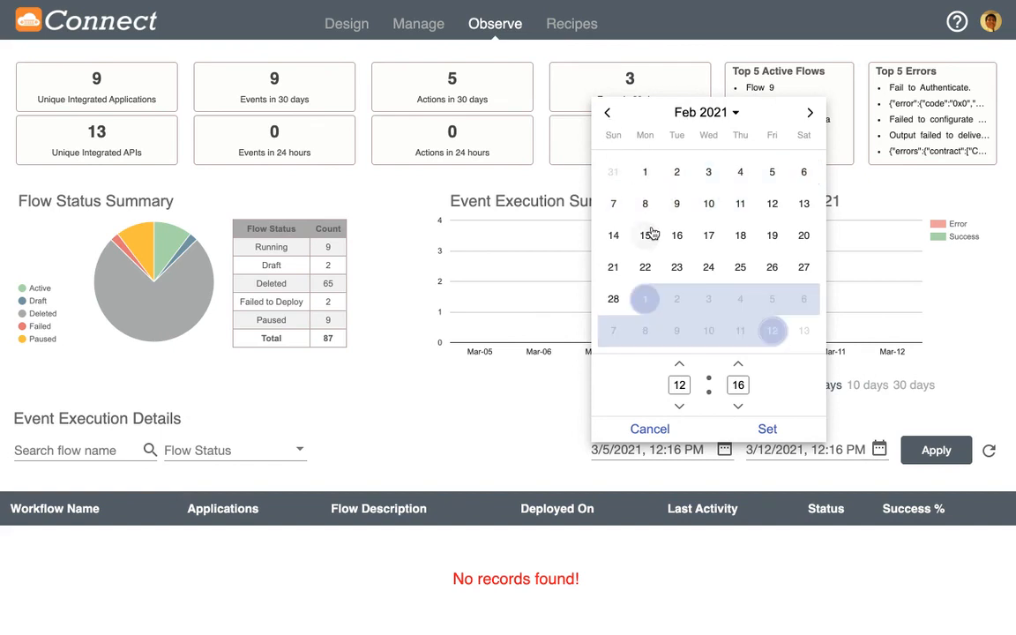
{"action": "left_click", "coordinate": [644, 203]}
{"action": "left_click", "coordinate": [764, 430]}
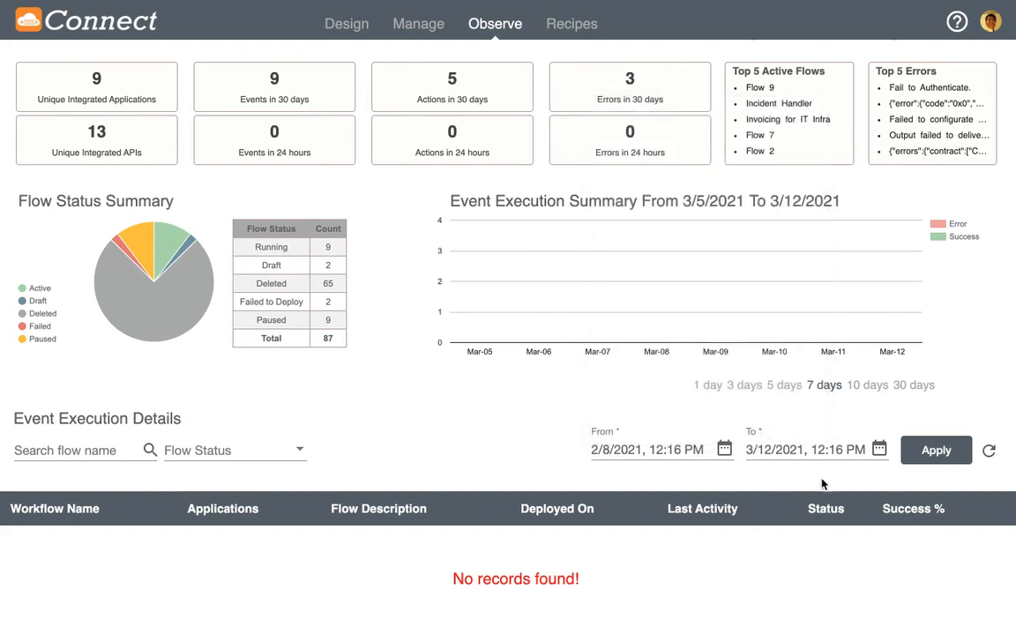
{"action": "left_click", "coordinate": [933, 450]}
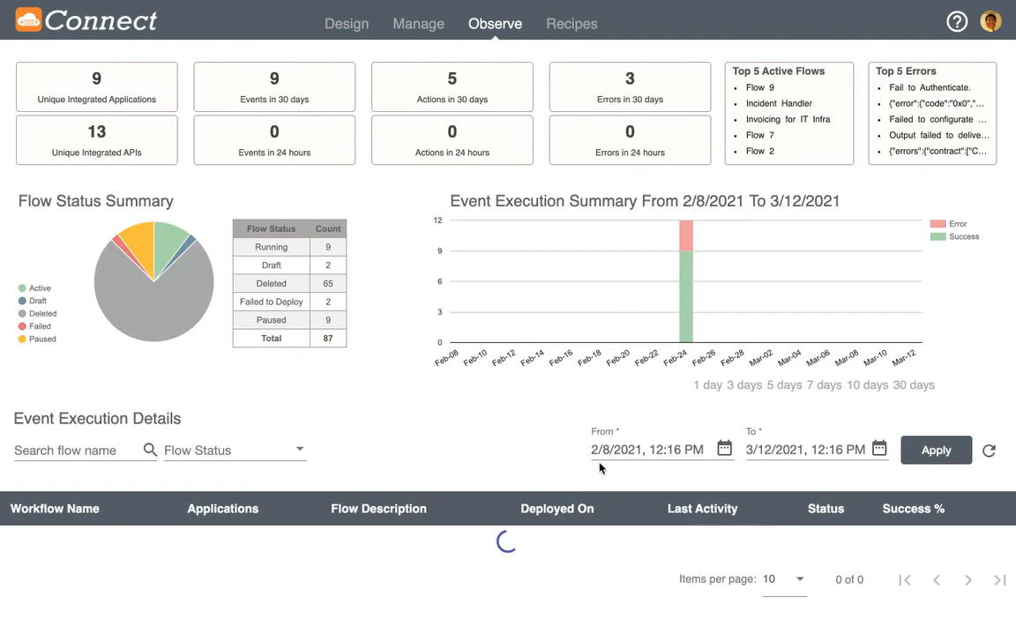
- Examine the event execution details, including the error details of the Flow 31 run deployed Feb 23 2021 07:32:47 PM
{"action": "scroll", "coordinate": [433, 512], "scroll_direction": "down", "scroll_amount": 1}
{"action": "scroll", "coordinate": [433, 512], "scroll_direction": "down", "scroll_amount": 3}
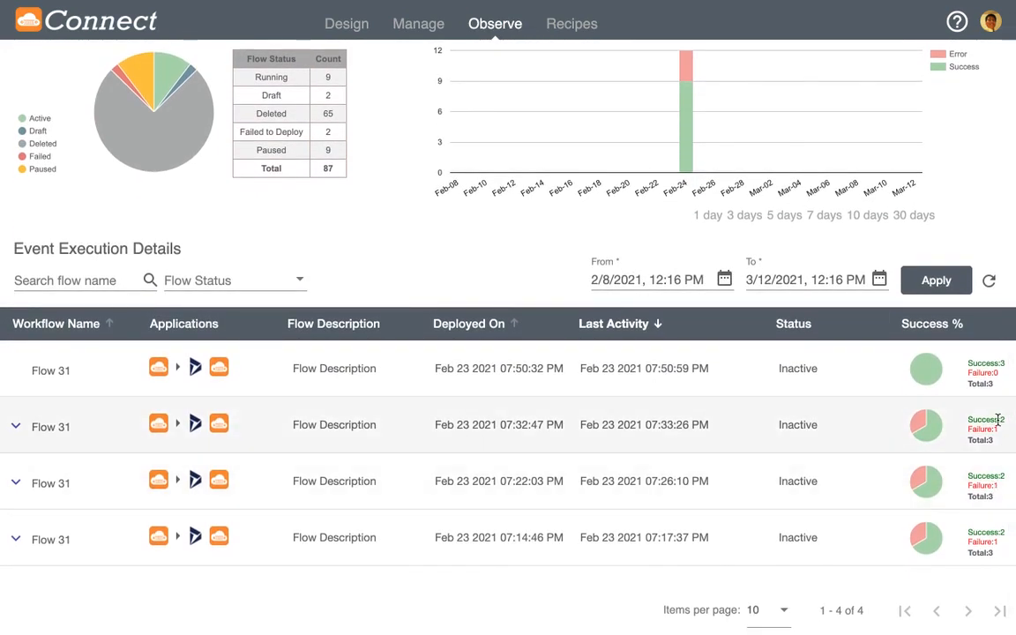
{"action": "left_click", "coordinate": [16, 426]}
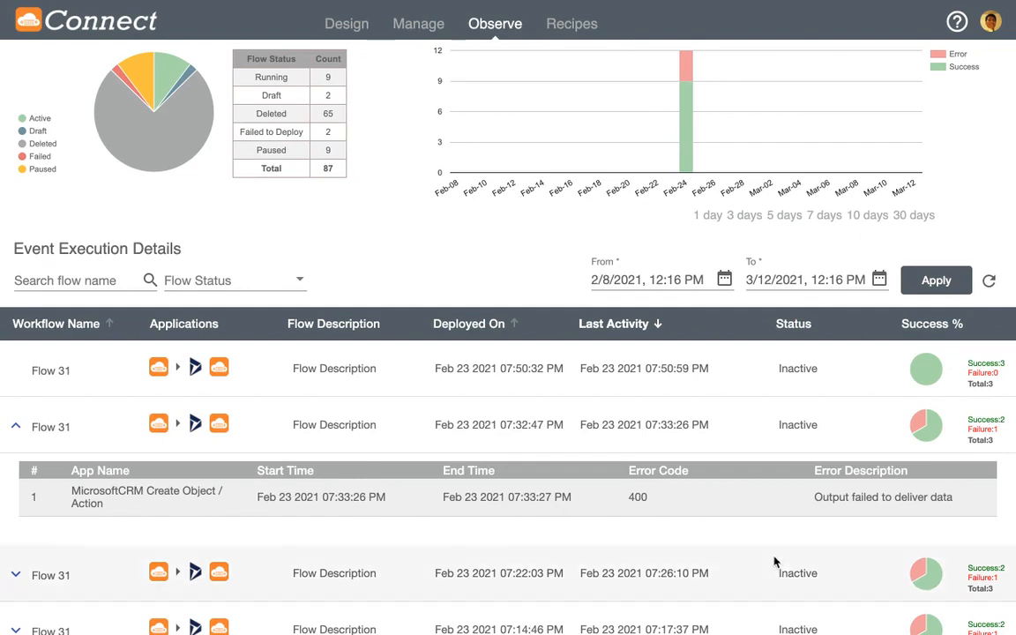
{"action": "left_click", "coordinate": [18, 429]}
{"action": "scroll", "coordinate": [337, 445], "scroll_direction": "up", "scroll_amount": 2}
{"action": "scroll", "coordinate": [338, 447], "scroll_direction": "up", "scroll_amount": 2}
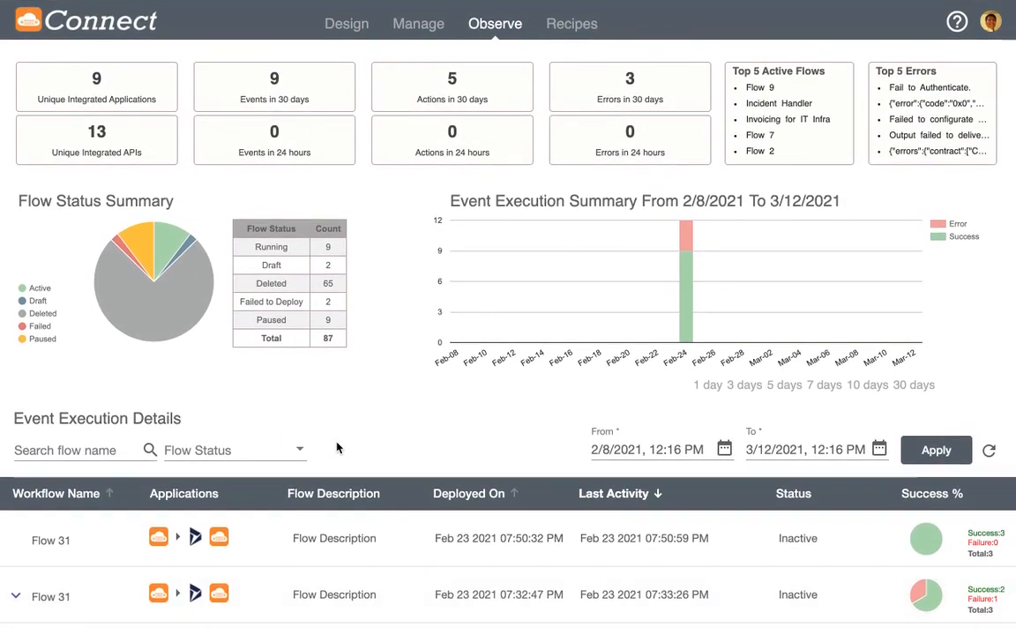
{"action": "scroll", "coordinate": [312, 606], "scroll_direction": "down", "scroll_amount": 2}
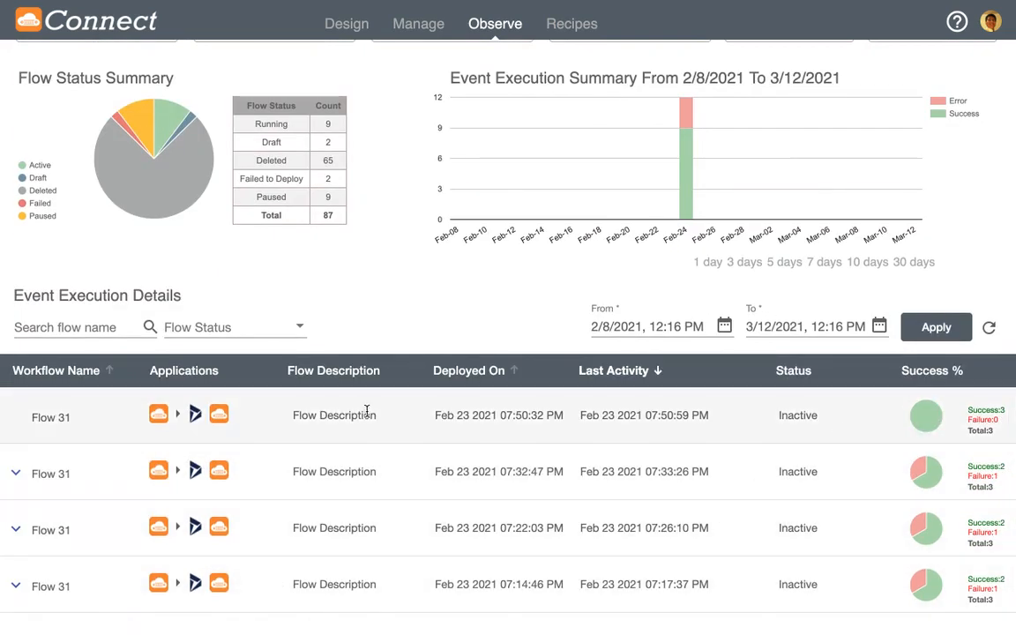
{"action": "scroll", "coordinate": [540, 415], "scroll_direction": "up", "scroll_amount": 2}
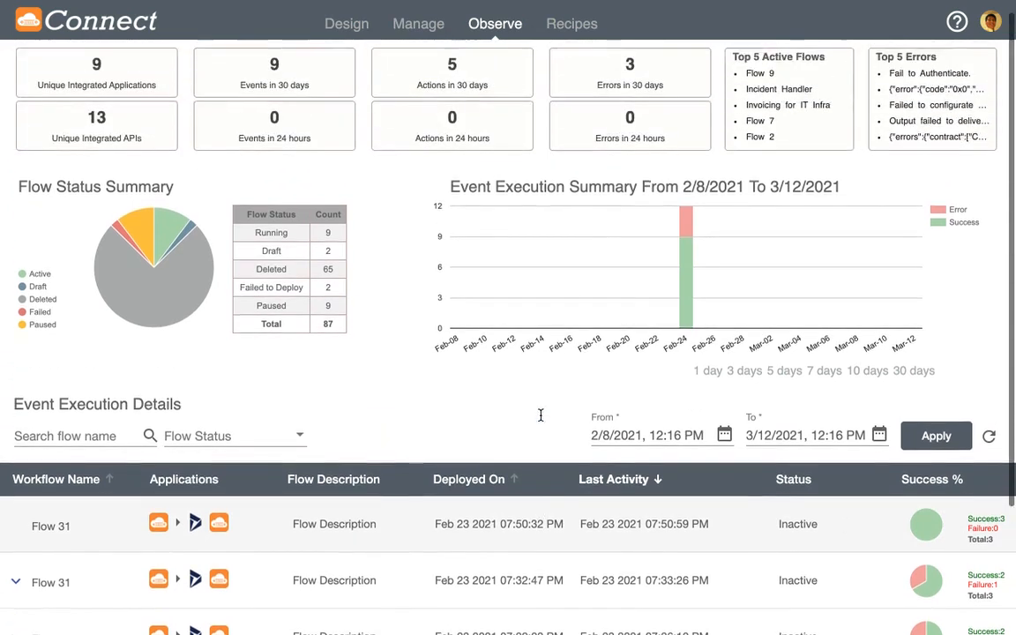